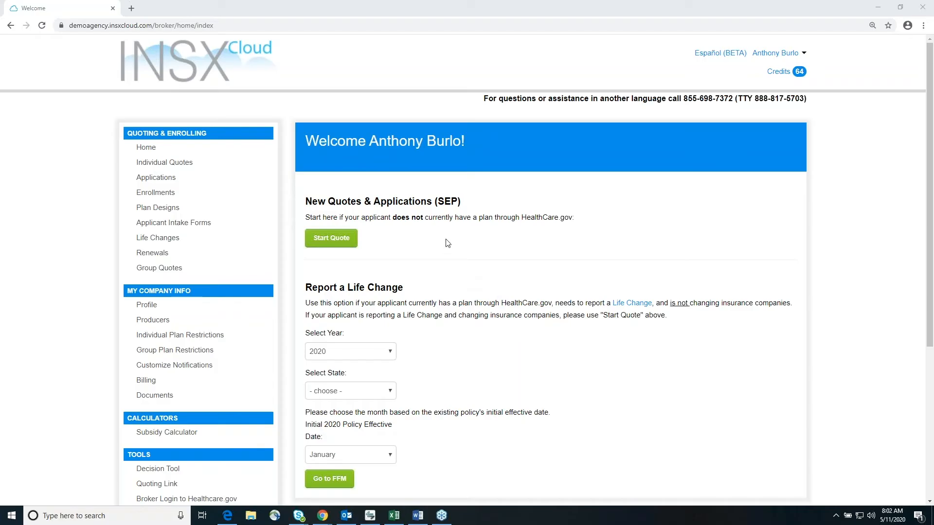
Start a new individual quote and set the applicant's zip code to 78258 in Bexar county.
click(337, 240)
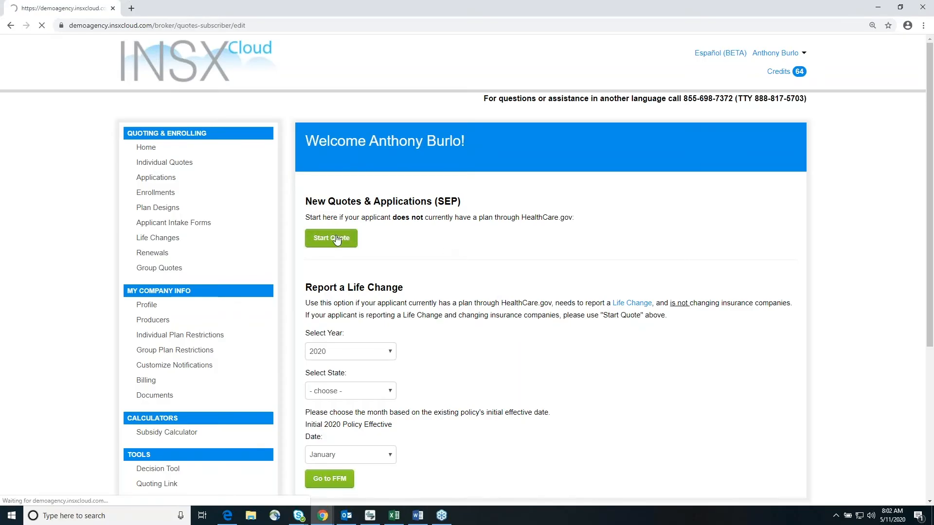
scroll(471, 249, down, 2)
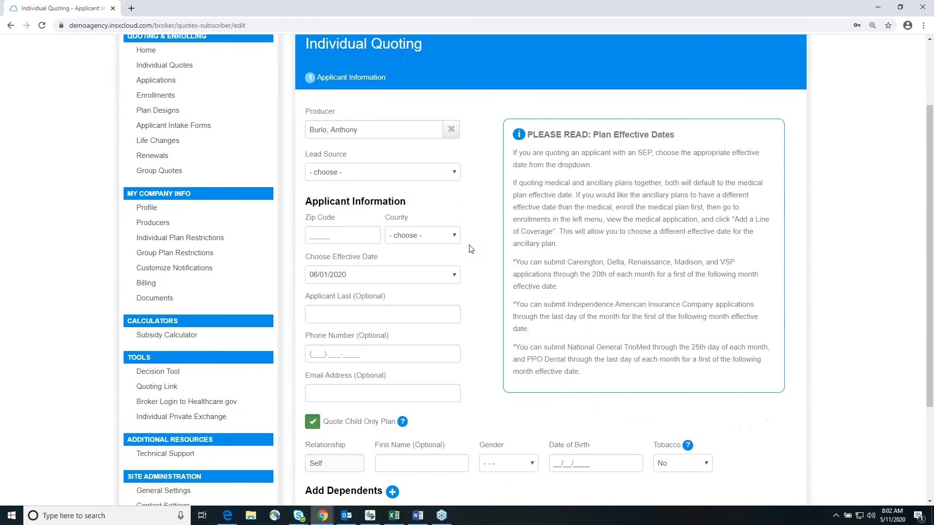
click(308, 235)
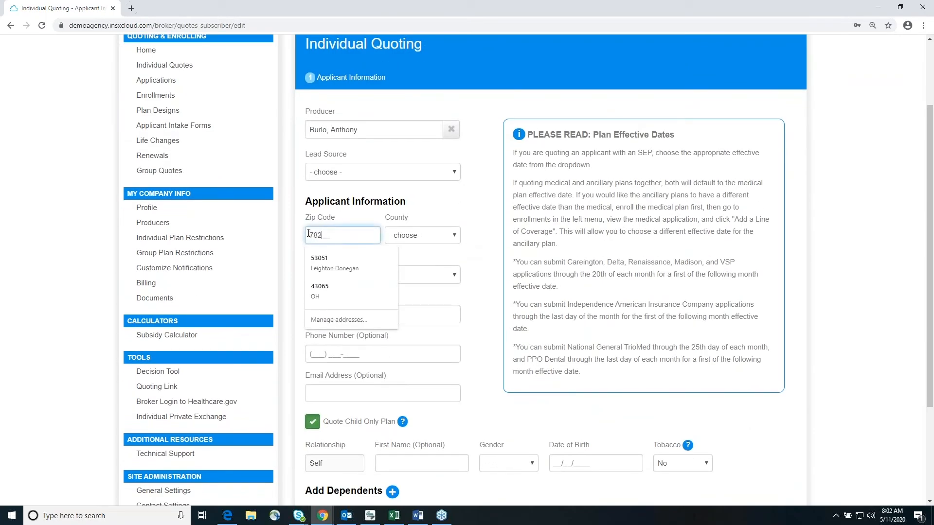
key(Tab)
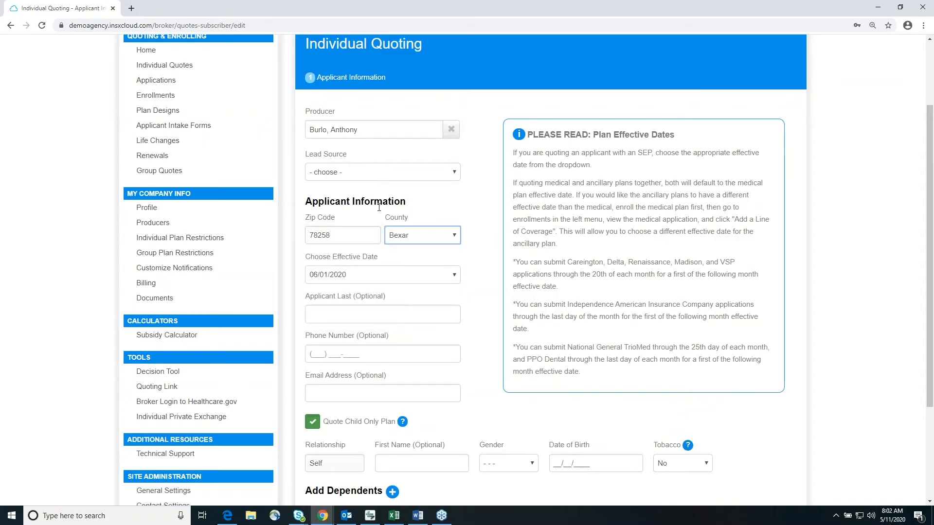
click(453, 237)
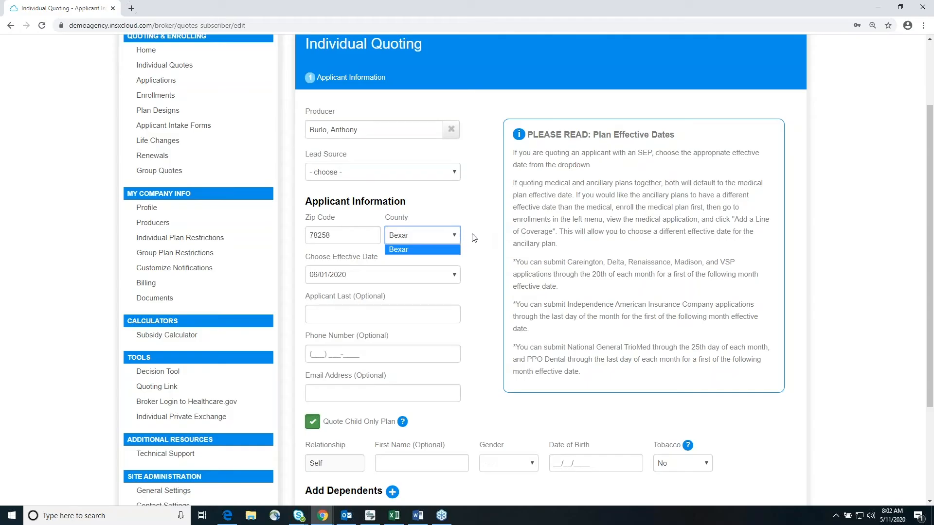
click(486, 222)
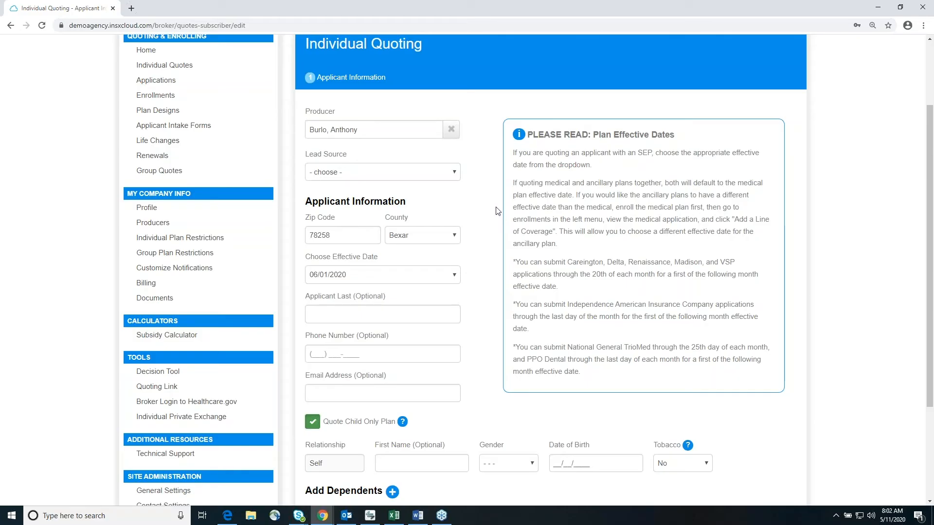
Turn off the child-only plan option, set the applicant's gender to Male and enter the applicant's date of birth.
click(316, 422)
scroll(294, 203, down, 2)
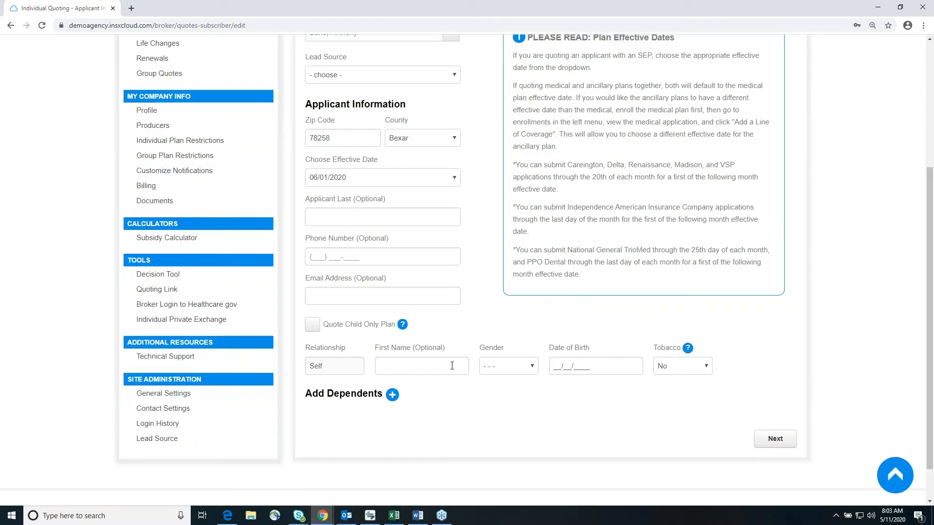
click(510, 370)
click(508, 389)
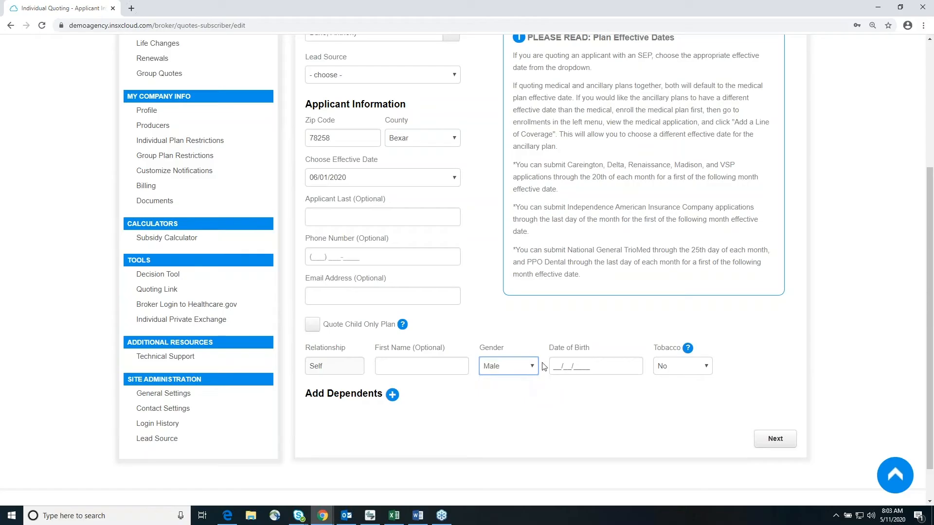
click(553, 365)
text(10/18/1974)
key(Tab)
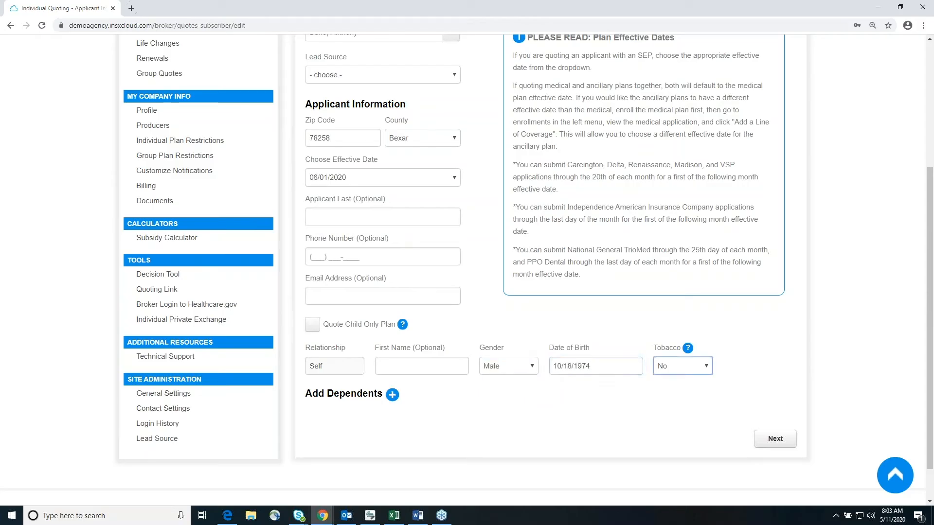
Add a female spouse as a dependent, enter the spouse's date of birth and continue to the coverage line selection.
click(393, 395)
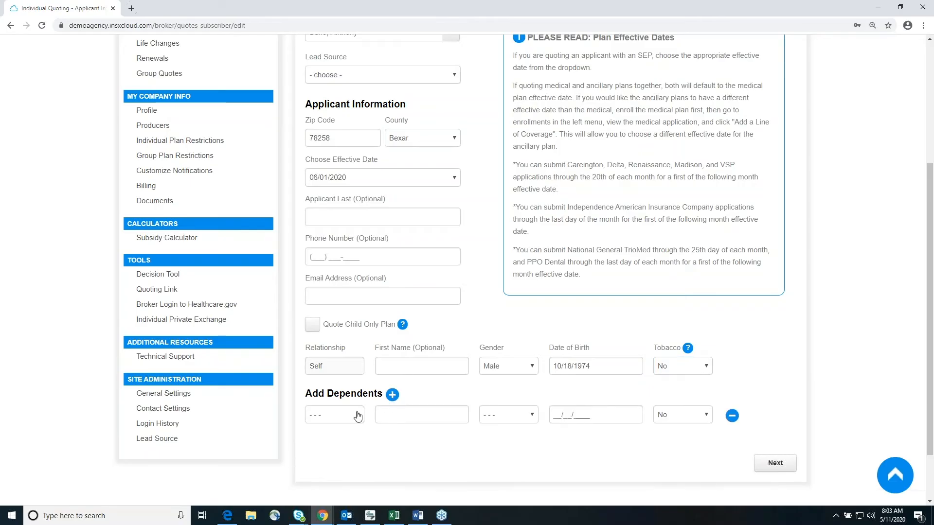
click(357, 415)
click(330, 443)
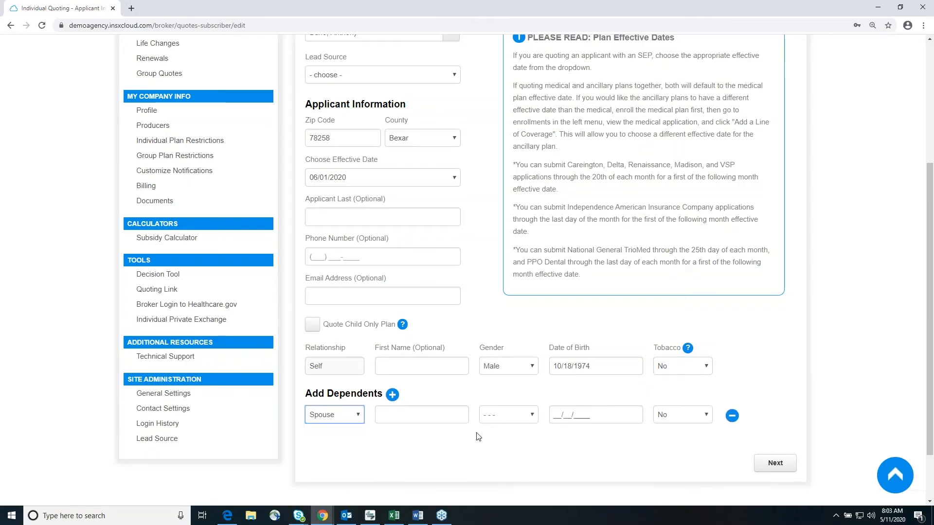
click(508, 415)
click(514, 445)
click(551, 415)
text(10/18/1974)
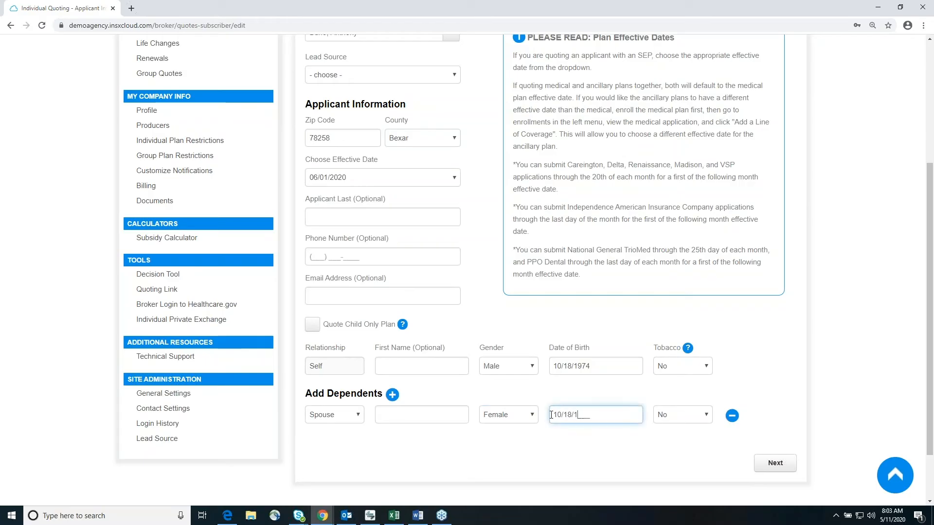
key(Tab)
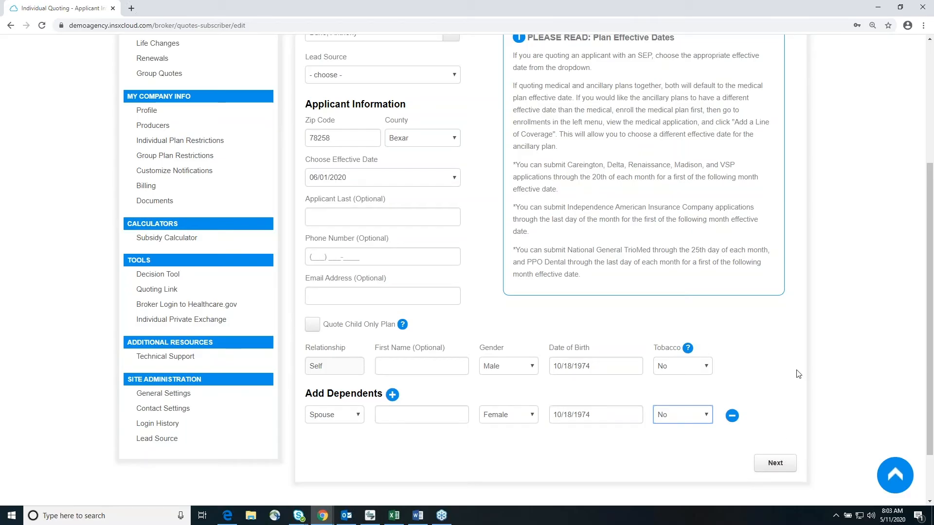
click(789, 471)
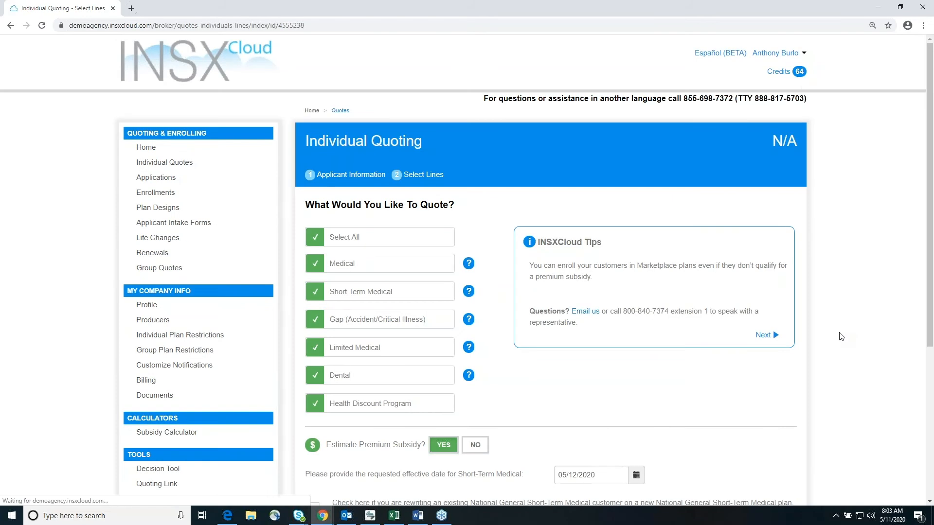
Limit the quote to Medical, Short Term Medical and Health Discount Program, and continue to the subsidy estimate.
click(316, 240)
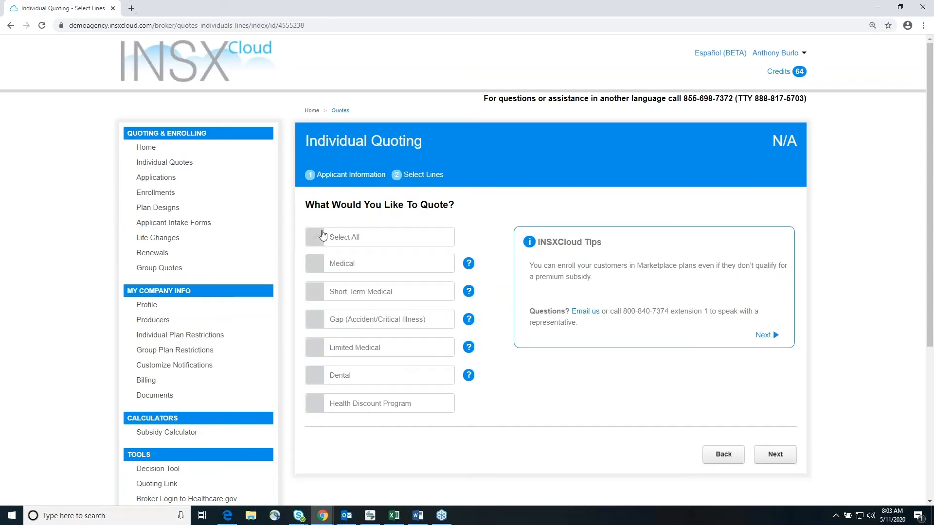
click(313, 271)
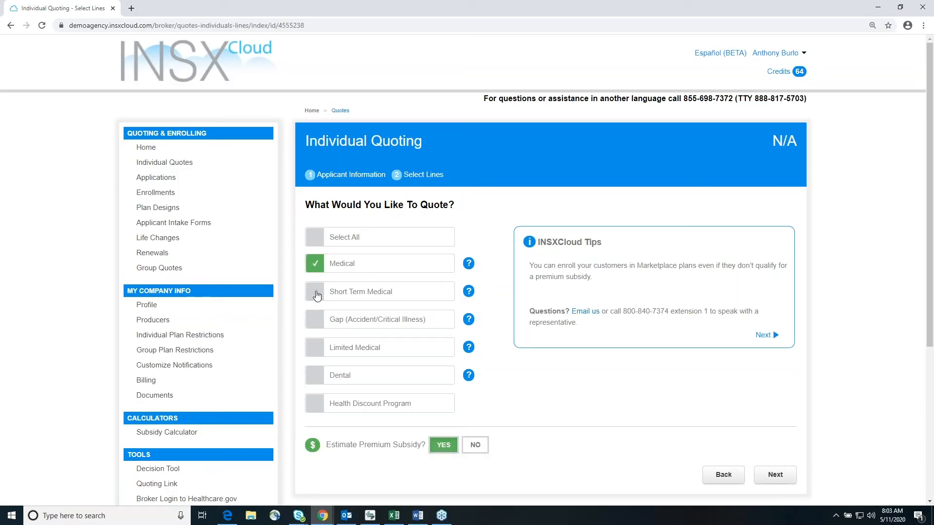
click(315, 294)
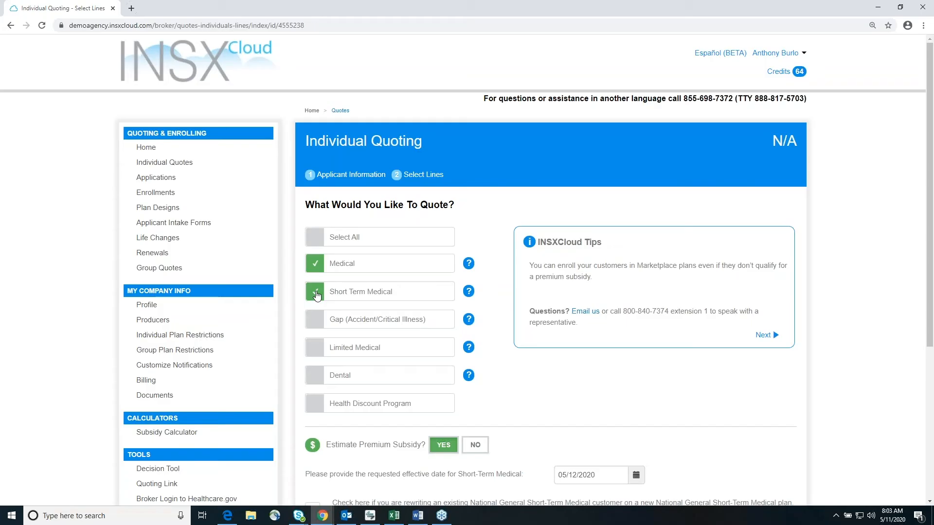
click(312, 403)
scroll(815, 300, down, 2)
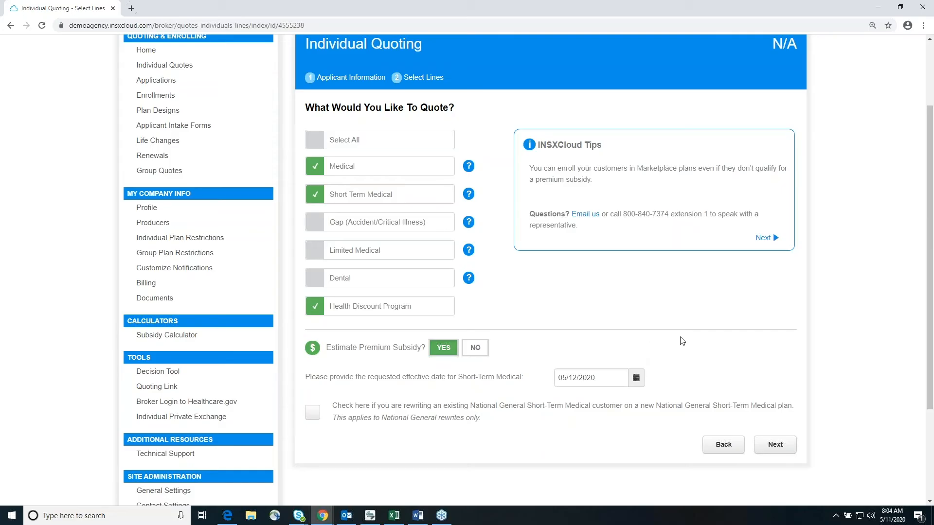
click(773, 444)
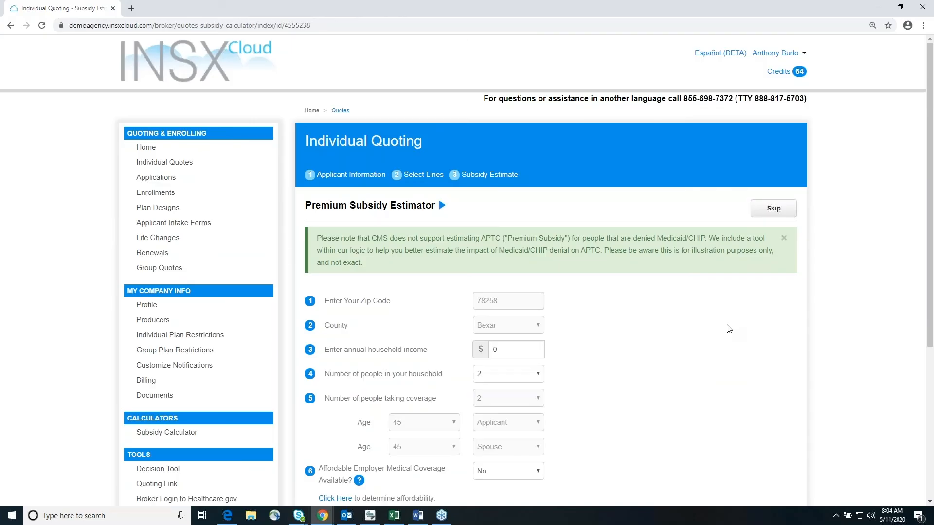
Calculate the premium subsidy for an annual household income of 65000 and continue to the medical plans.
scroll(679, 326, down, 2)
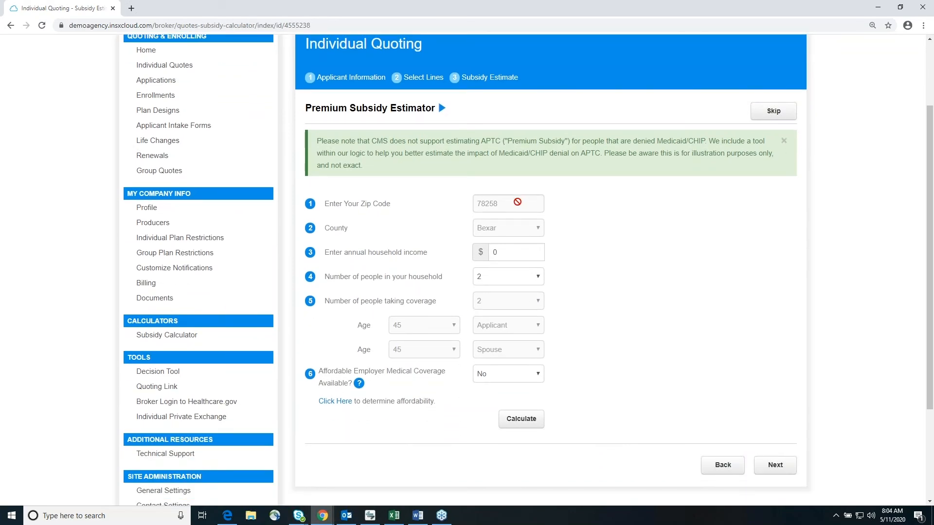
click(506, 253)
text(65000)
key(Tab)
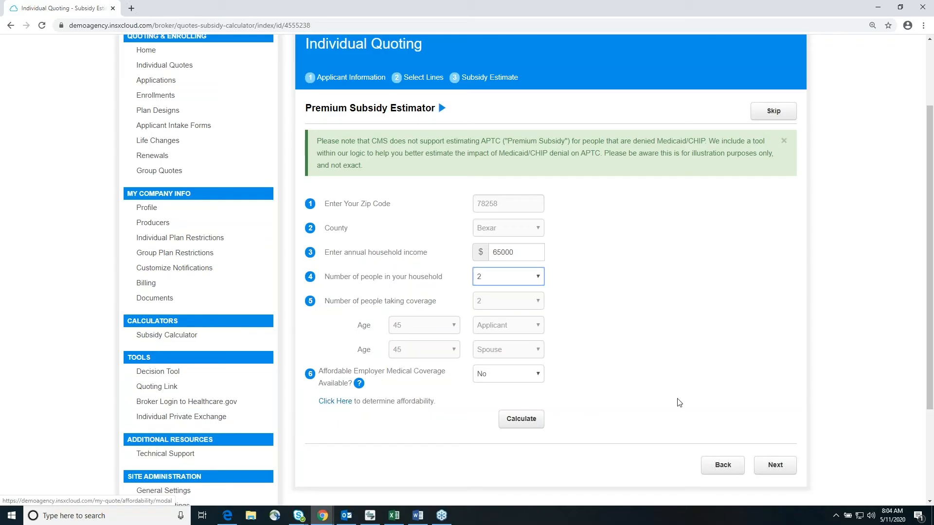
click(531, 424)
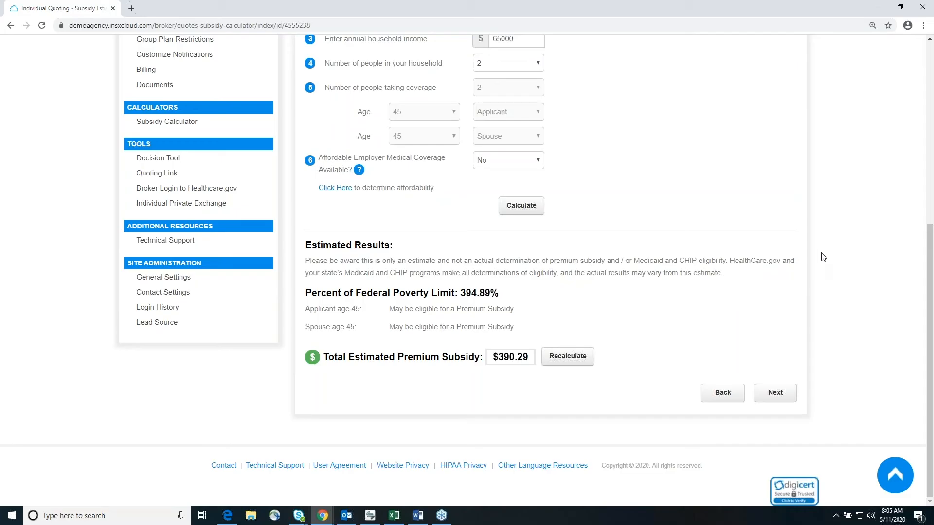
click(776, 400)
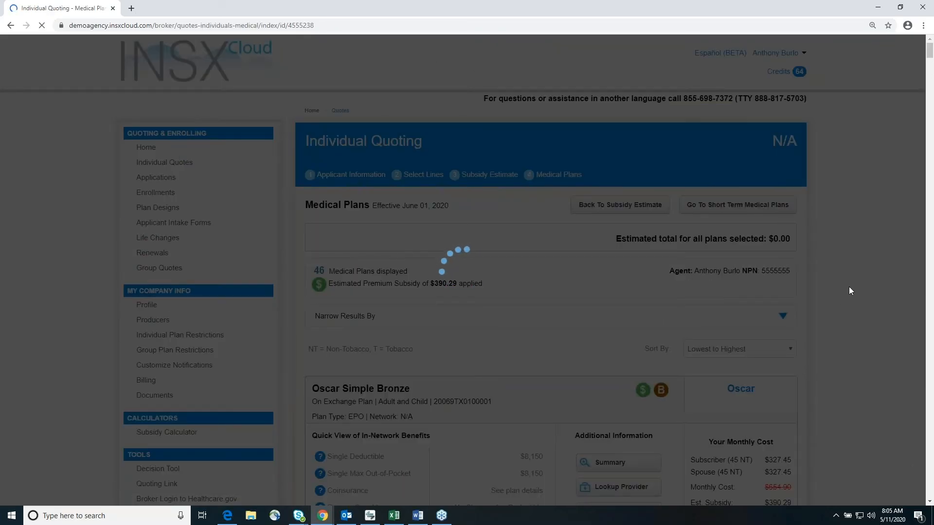
Review the Oscar Simple Bronze plan's carrier, name, plan type, in-network benefits and estimated monthly subsidy.
scroll(857, 277, down, 1)
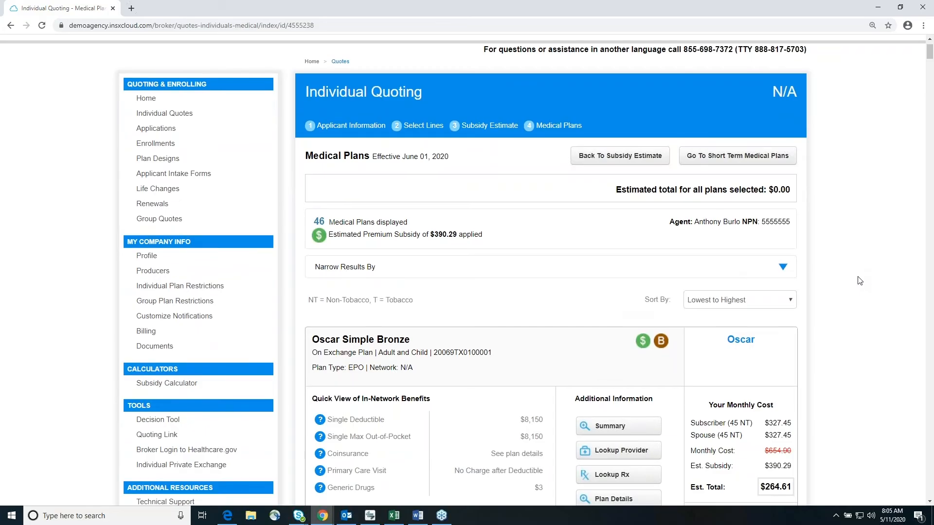
scroll(859, 281, down, 2)
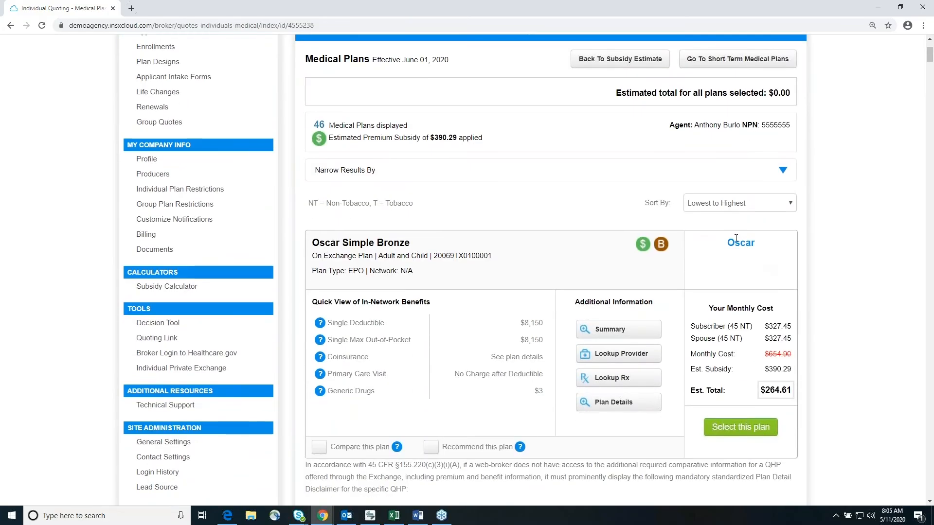
double_click(755, 243)
click(709, 264)
drag(311, 244, 479, 238)
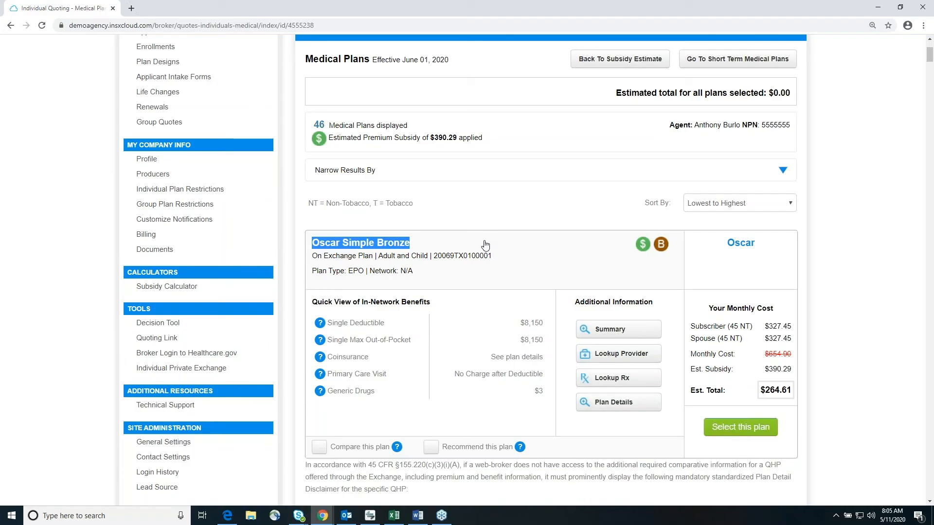
drag(367, 271, 347, 272)
click(534, 271)
mouse_move(321, 326)
mouse_move(320, 343)
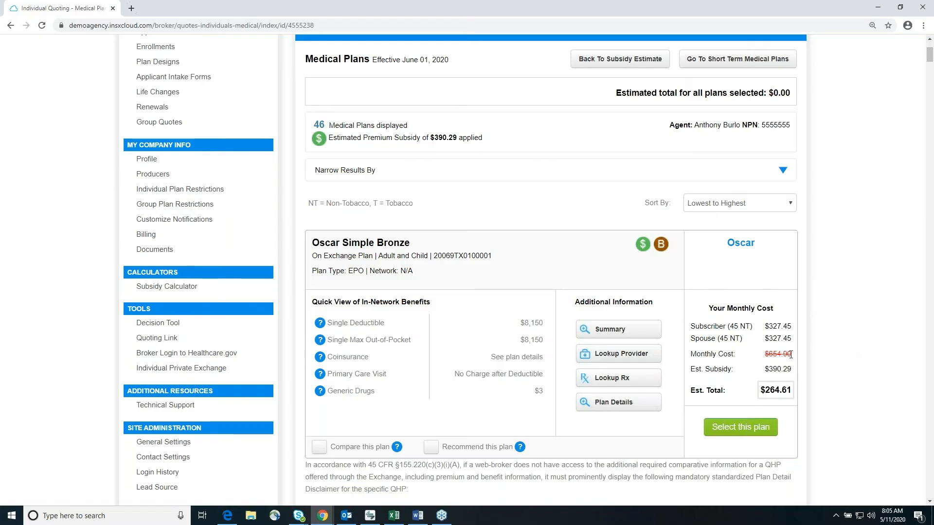
triple_click(790, 370)
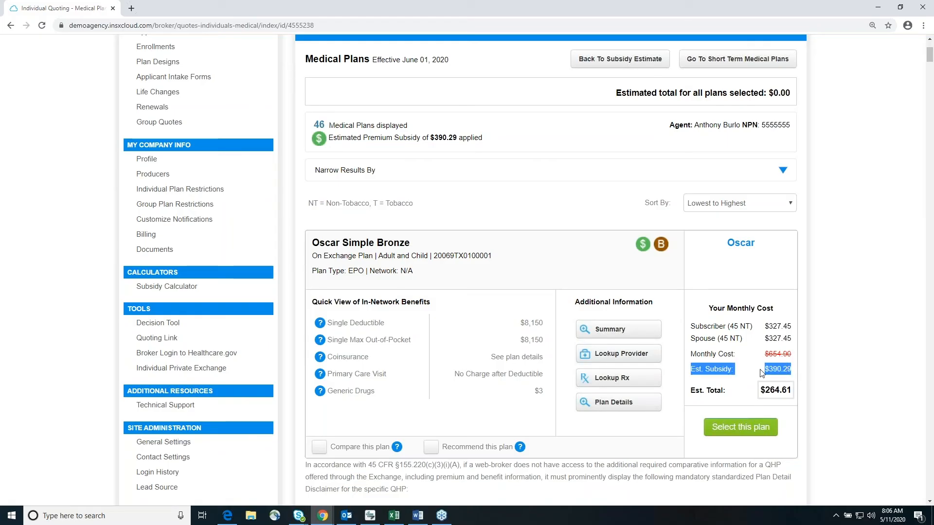
click(812, 372)
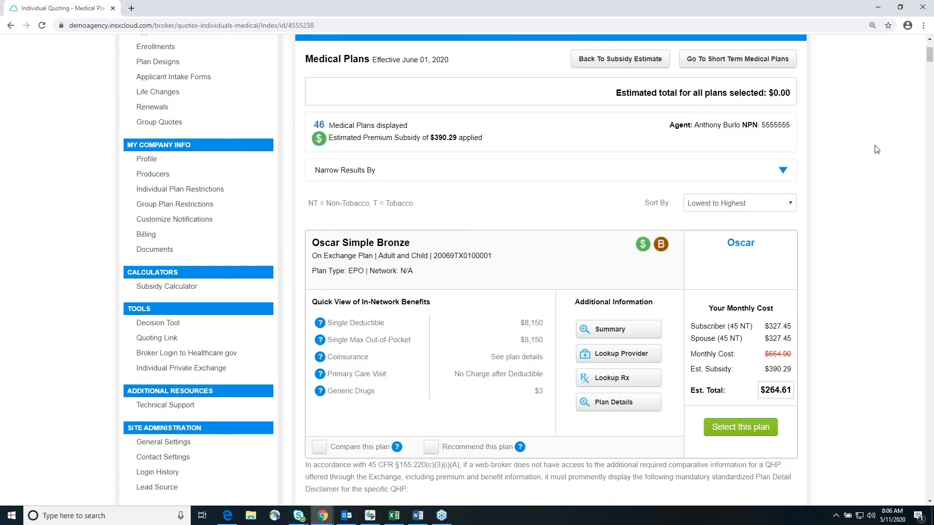
Expand the result filters and view the available insurance company choices.
click(782, 170)
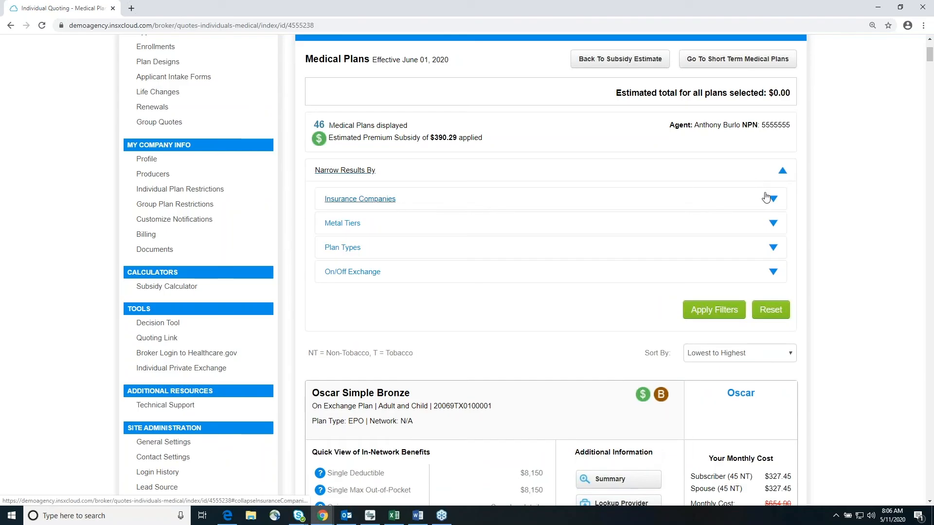
click(773, 200)
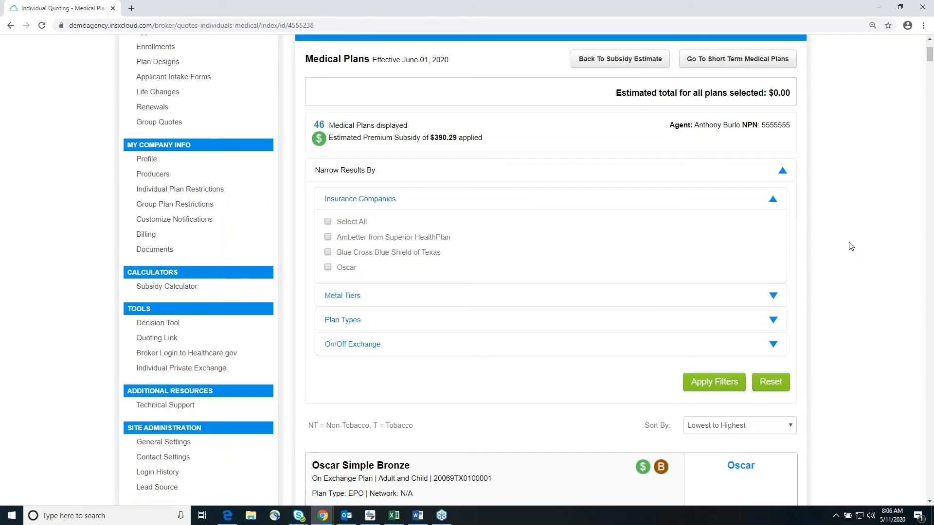
Mark the Oscar Simple Bronze and Oscar Classic Bronze (Simple Choice) plans for comparison.
scroll(858, 238, down, 6)
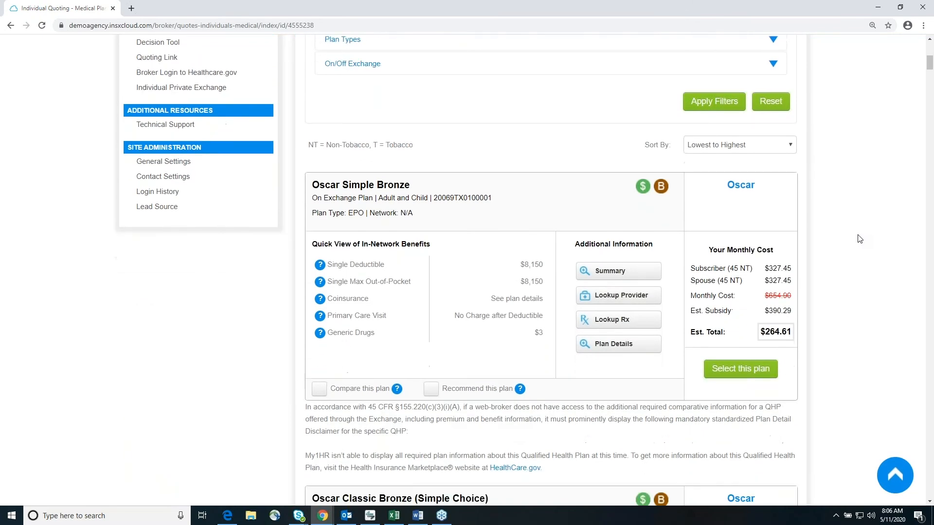
click(319, 382)
scroll(319, 384, down, 4)
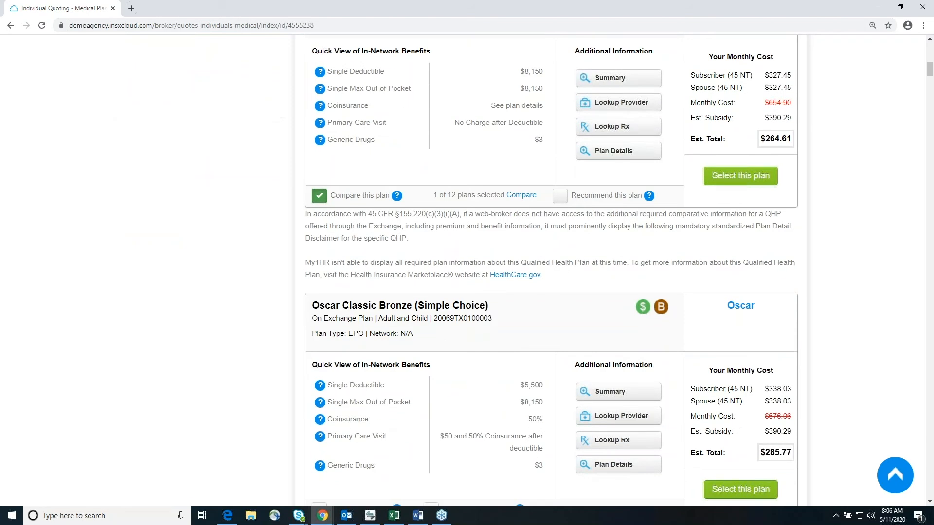
scroll(351, 382, down, 2)
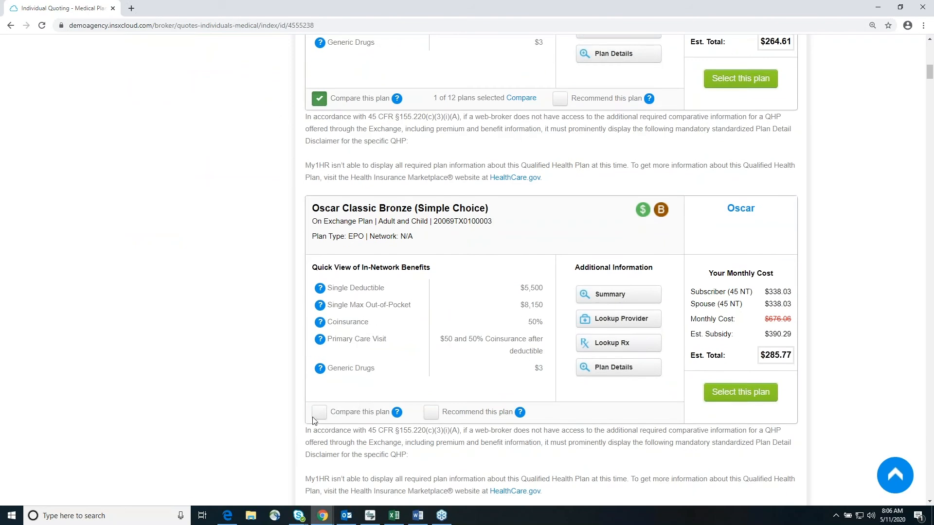
click(317, 414)
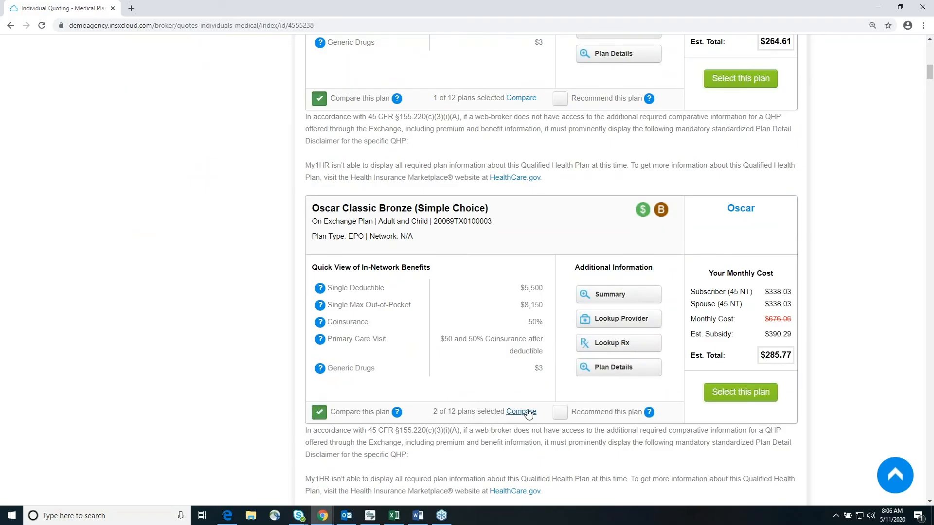
Remove Oscar Classic Bronze (Simple Choice) from the comparison and select the Oscar Simple Bronze plan for the subscriber and spouse.
click(319, 413)
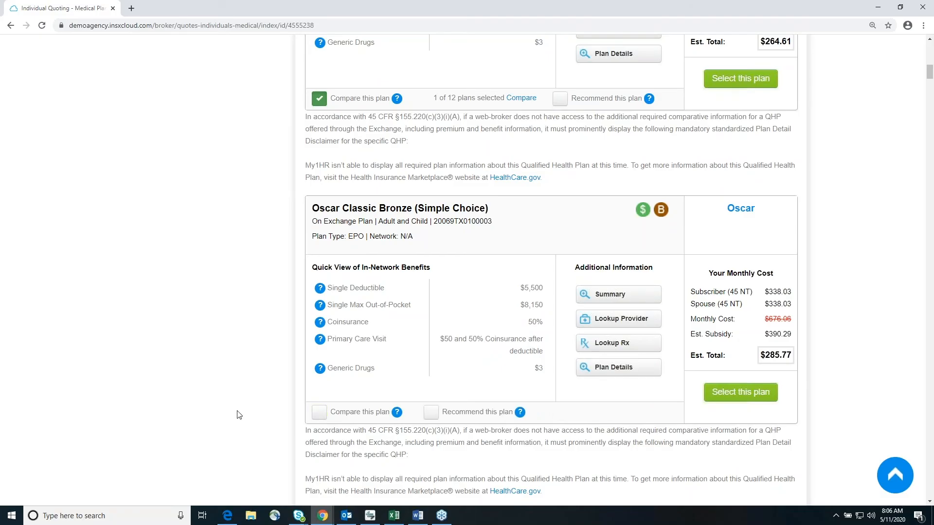
scroll(240, 414, up, 5)
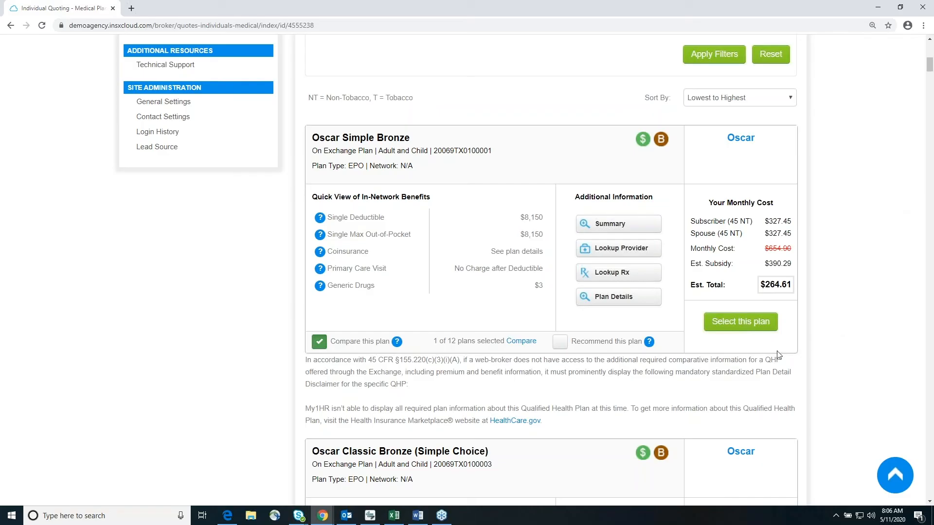
click(724, 323)
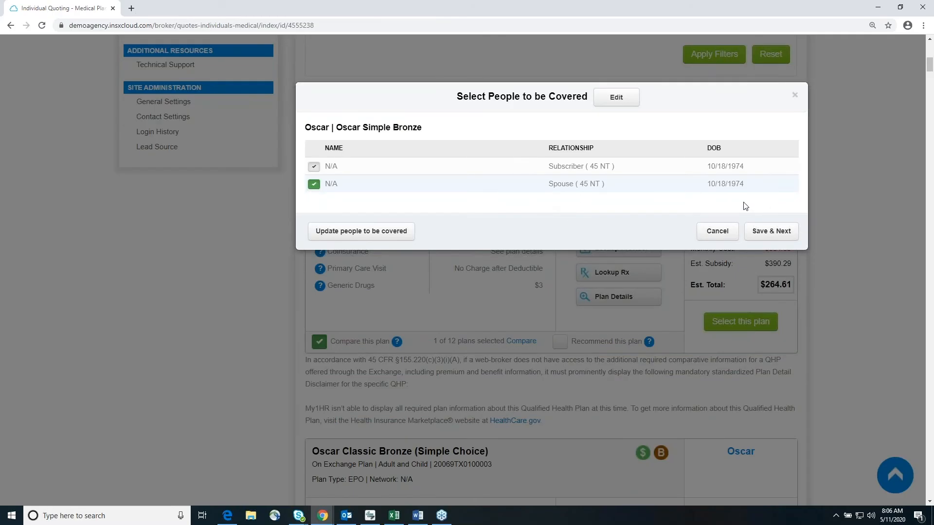
click(782, 234)
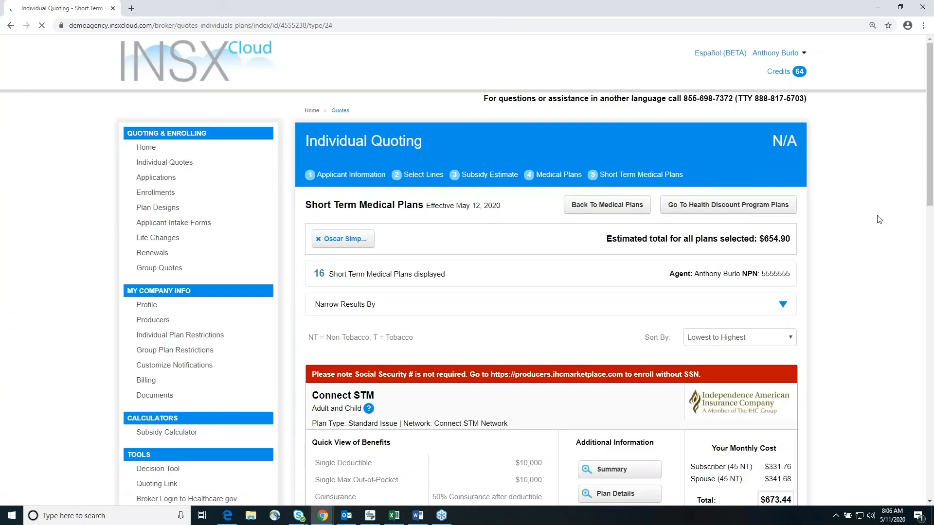
Review the short term medical plans, examining the first Connect STM plan's benefits and coverage length.
scroll(877, 216, down, 2)
scroll(879, 219, down, 1)
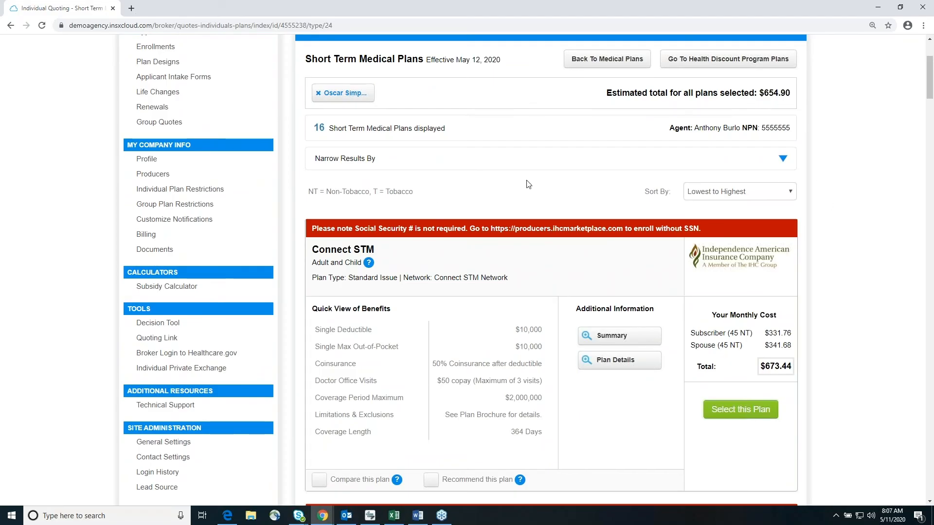
scroll(608, 176, down, 4)
scroll(608, 180, down, 4)
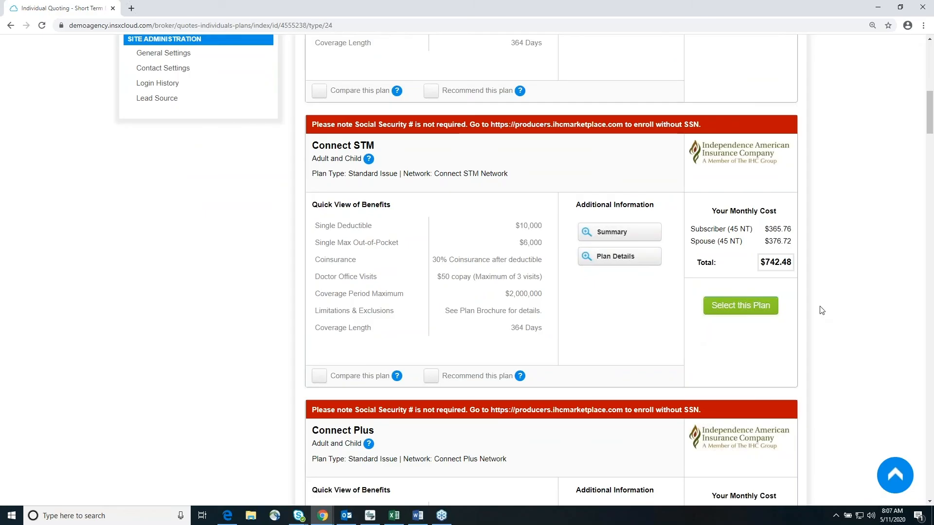
scroll(821, 305, up, 3)
scroll(448, 244, up, 2)
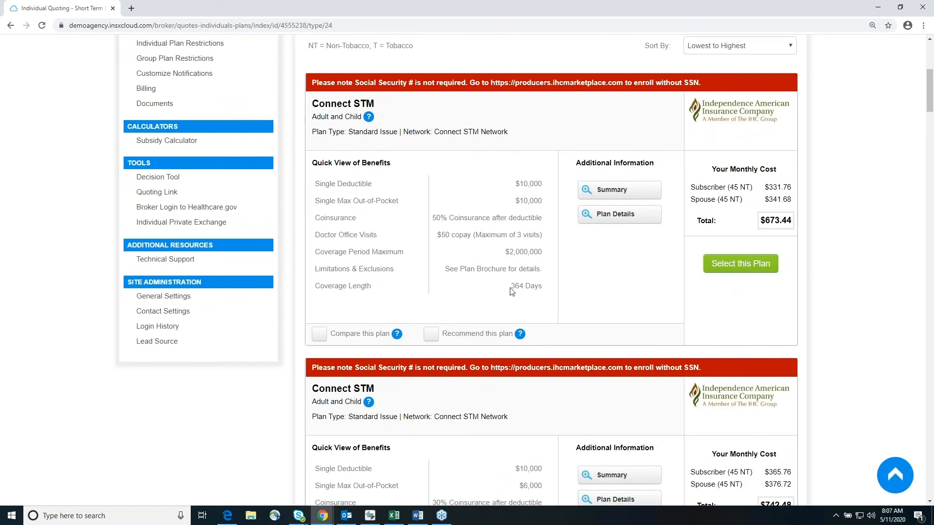
drag(546, 290, 517, 286)
click(595, 285)
scroll(874, 315, up, 3)
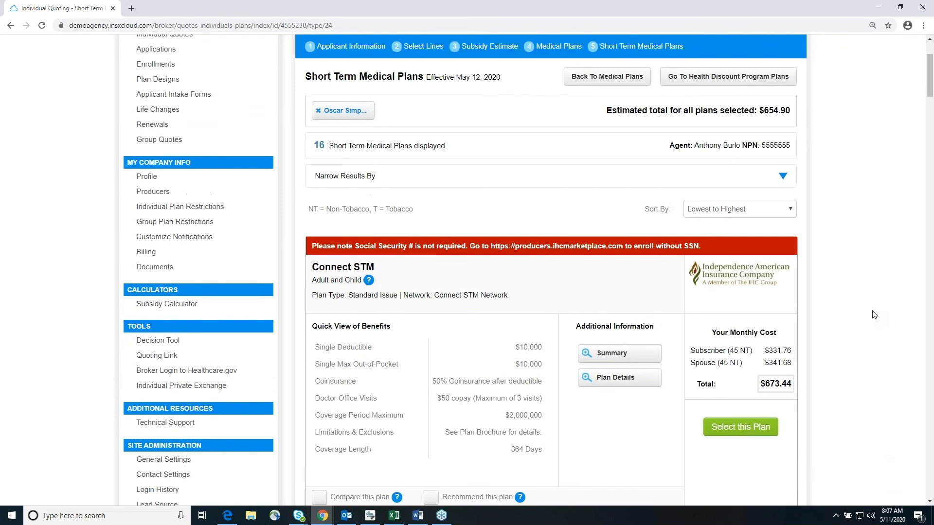
scroll(873, 314, up, 3)
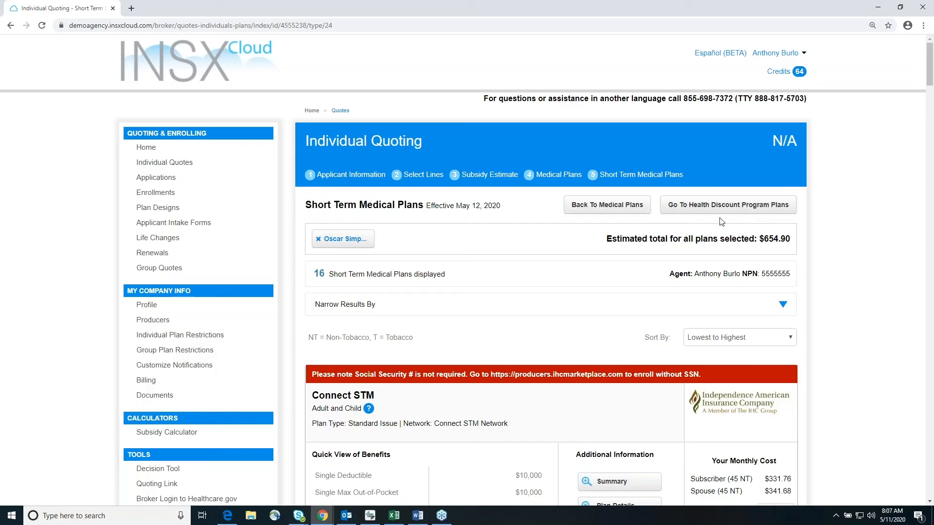
Continue to the health discount program plans and select Careington's Wellness Discount Plan for the subscriber and spouse.
click(767, 210)
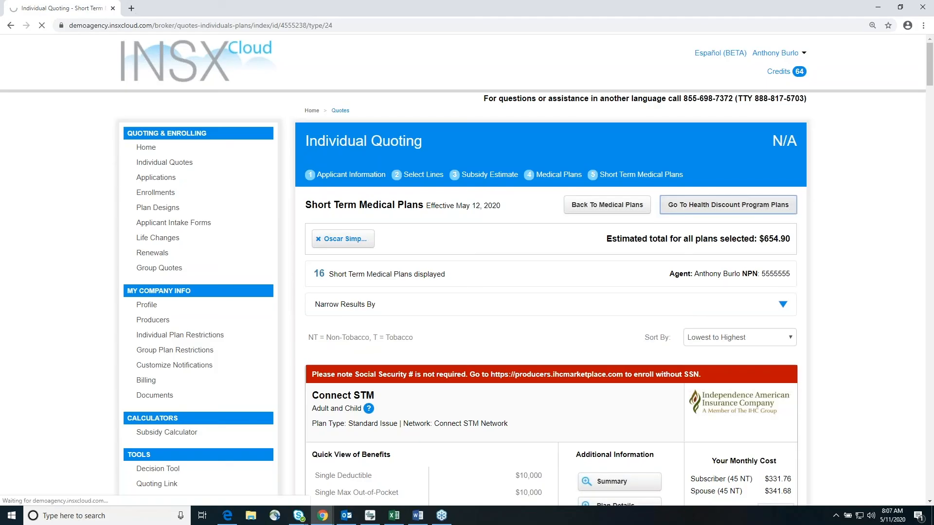
scroll(832, 222, down, 2)
scroll(832, 222, down, 2)
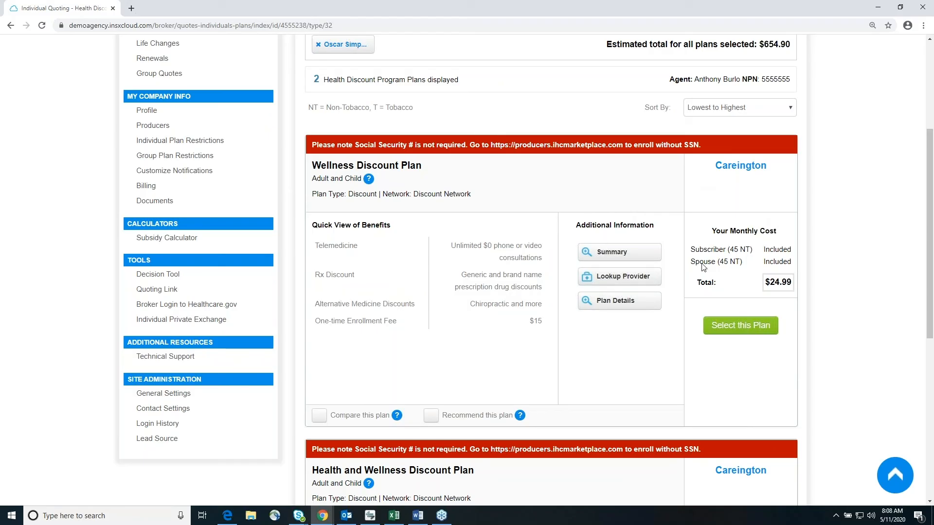
click(730, 327)
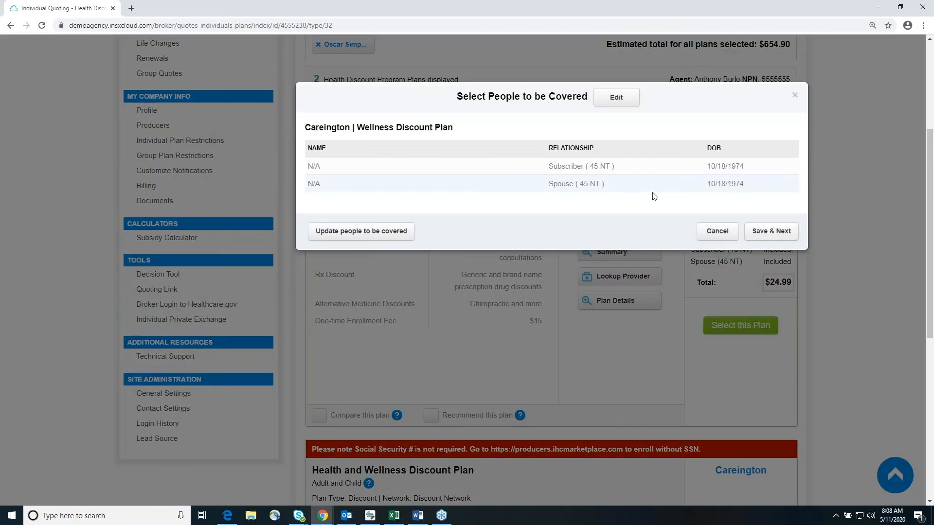
click(764, 231)
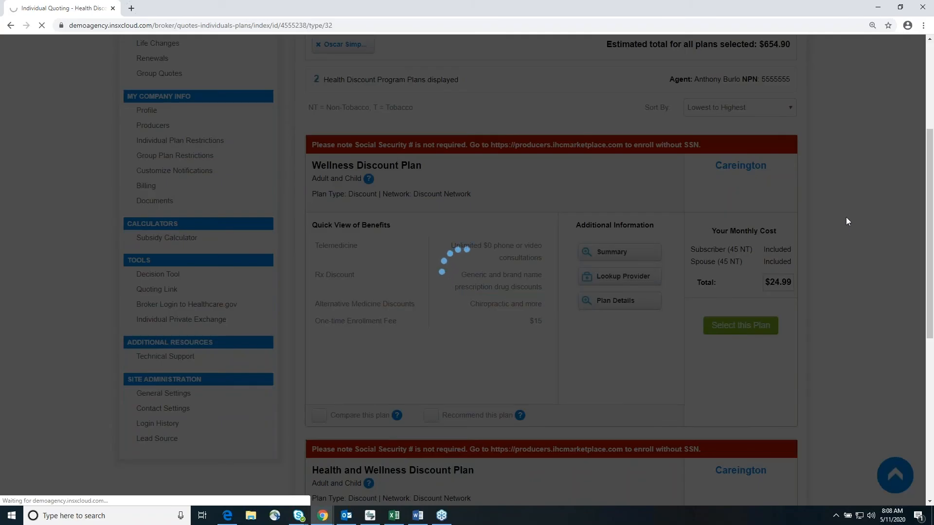
Review the summary of plan elections and preview the applicant invitation email, closing it without sending.
scroll(847, 222, down, 2)
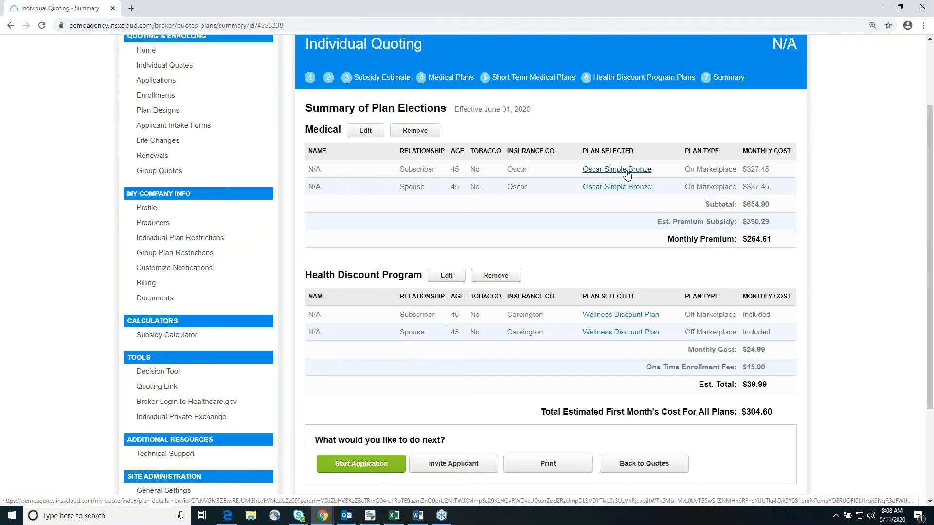
scroll(839, 231, down, 1)
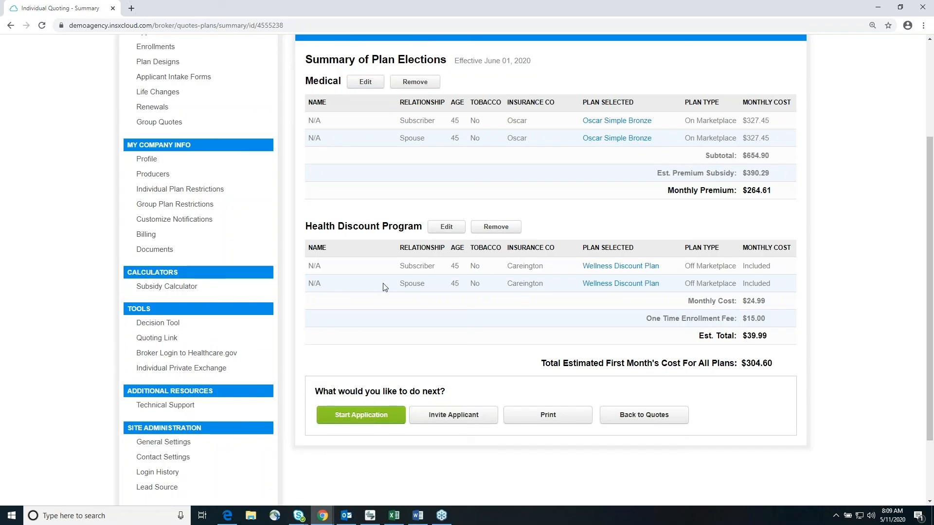
click(473, 417)
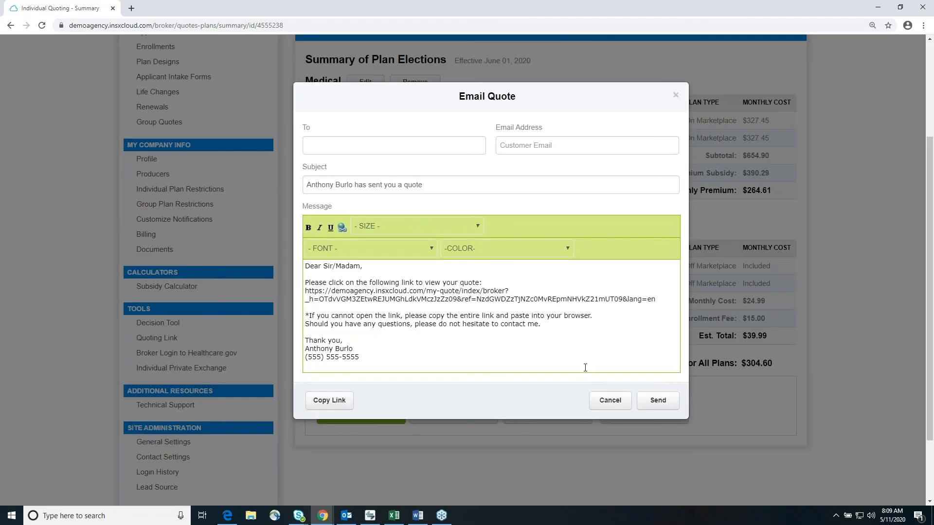
click(609, 401)
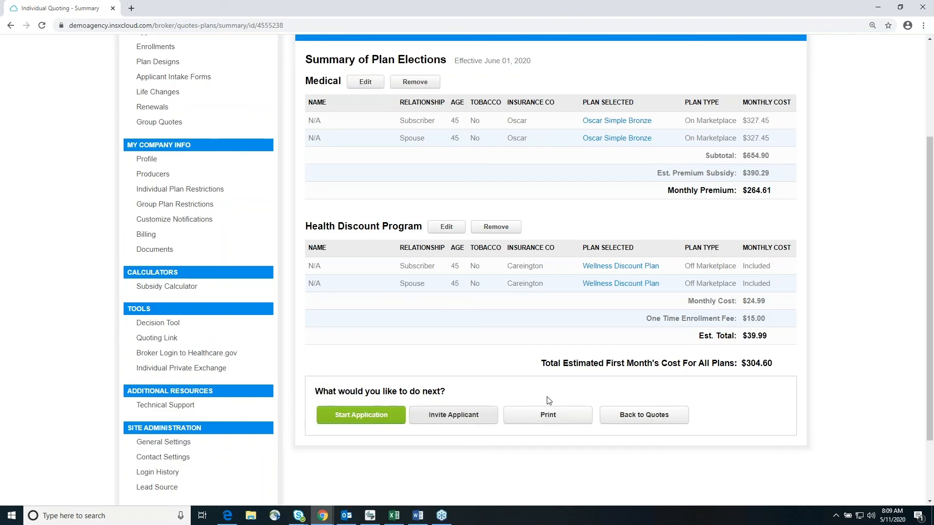
scroll(900, 345, up, 3)
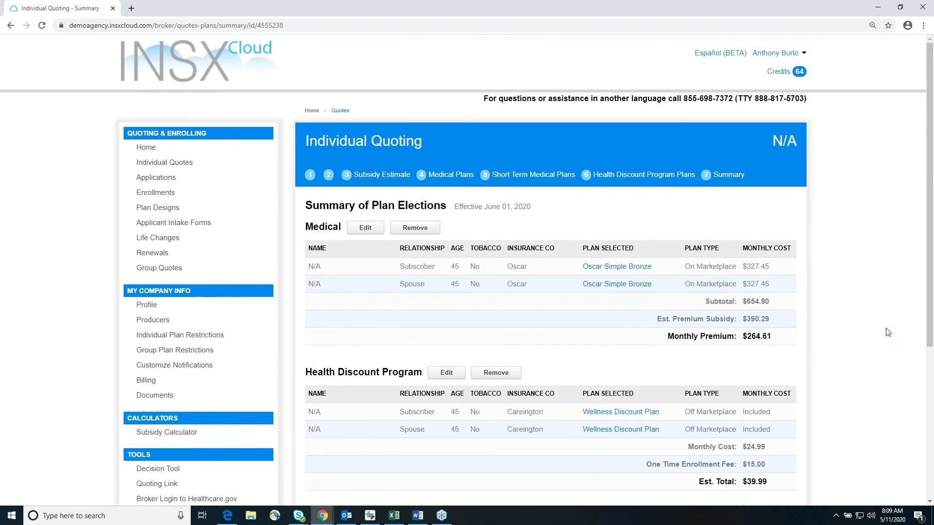